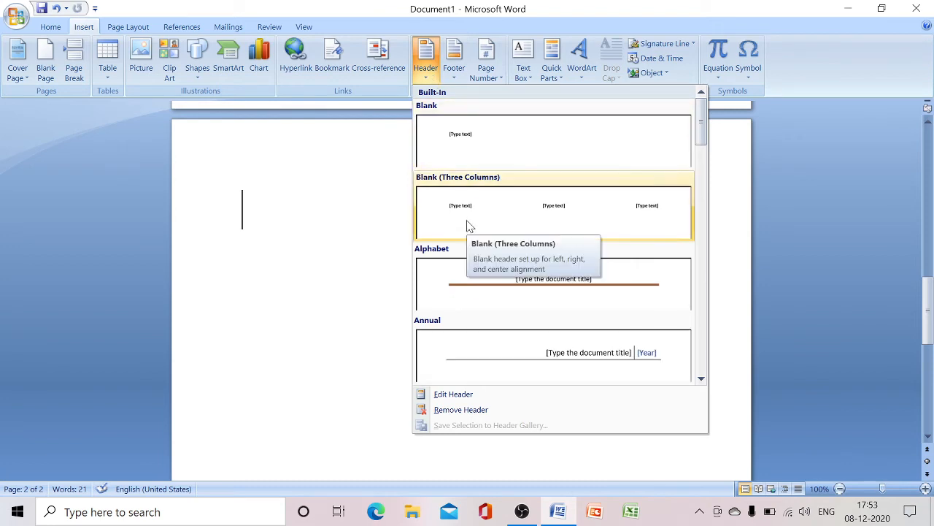
# Step: Insert a Blank header containing the text "Date :09-12-20" and return to the document body
pyautogui.click(524, 155)
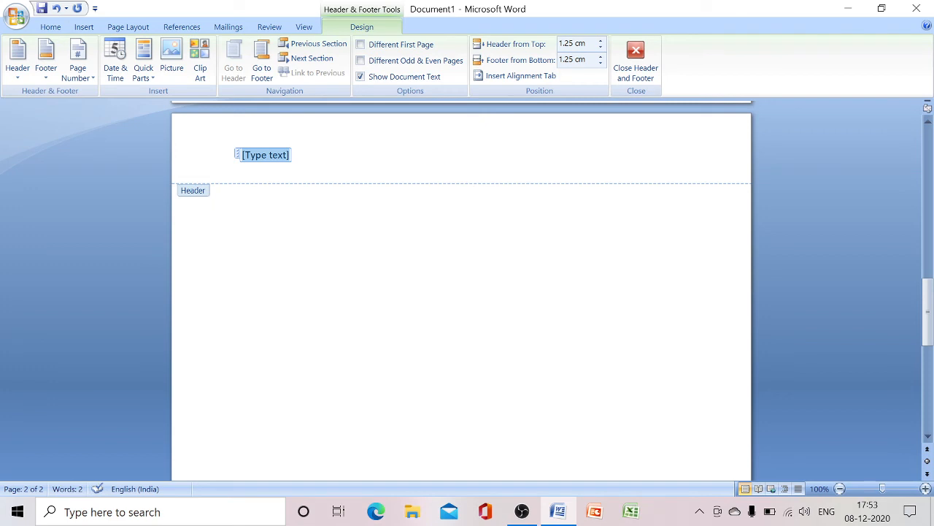
pyautogui.write('day')
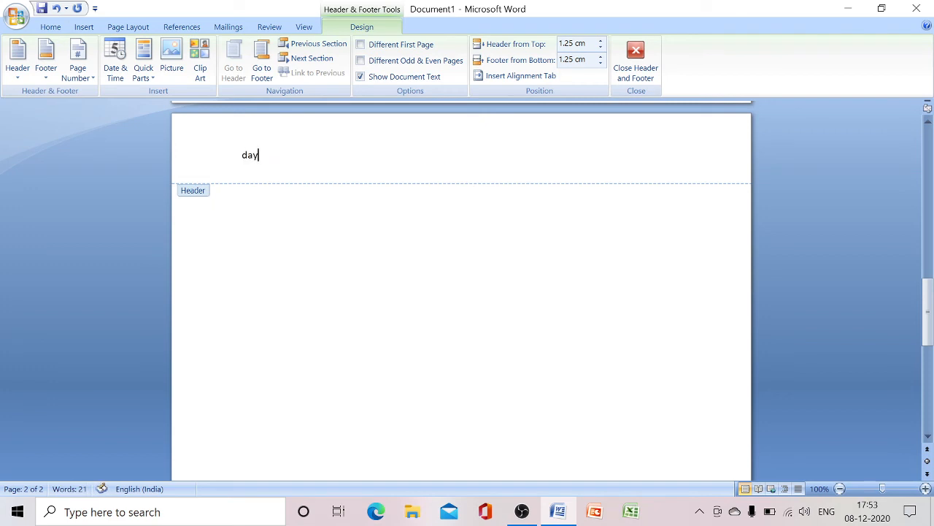
pyautogui.press('BackSpace')
pyautogui.write('te :09-12-20')
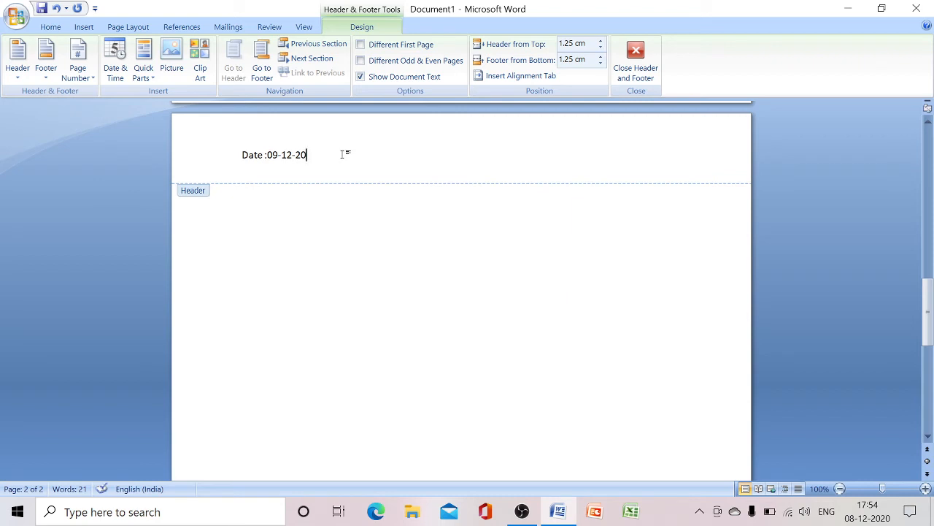
pyautogui.click(638, 63)
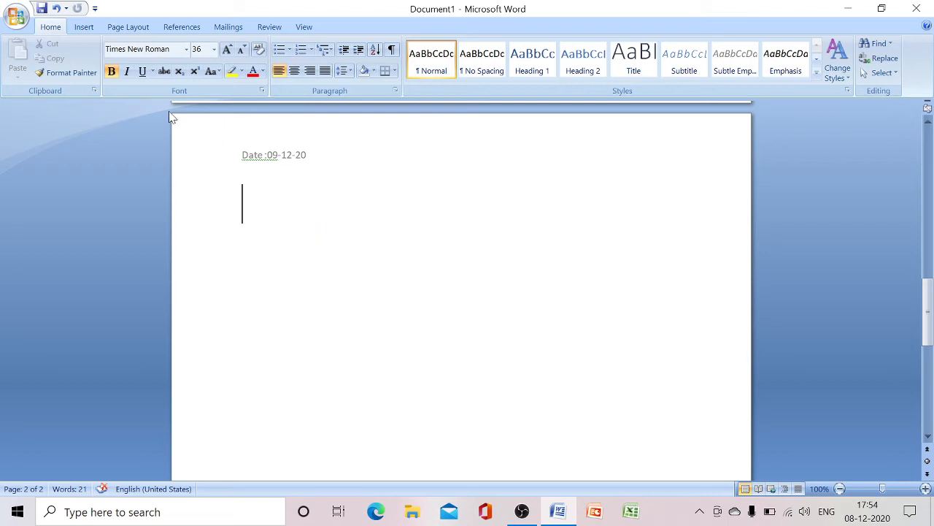
# Step: Insert a Blank footer with the text 1, return to the document body and view the footer on the page
pyautogui.click(86, 27)
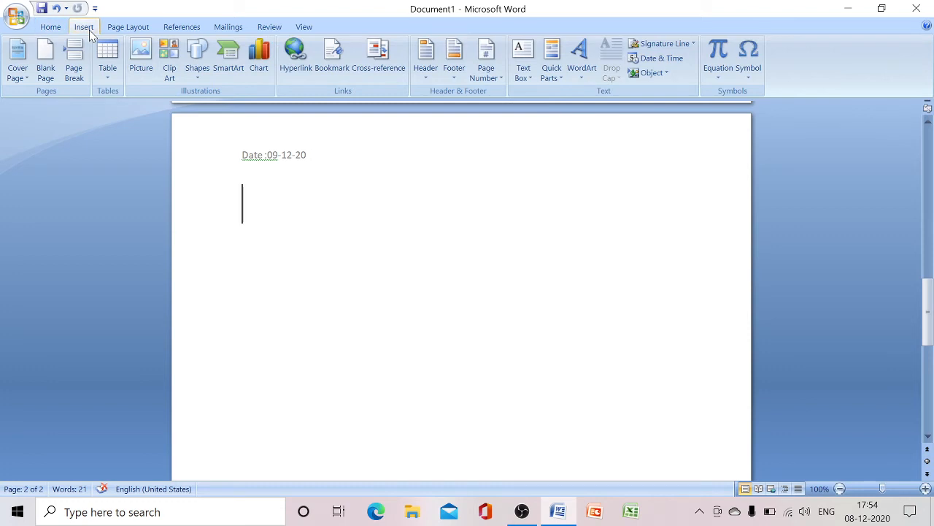
pyautogui.click(459, 76)
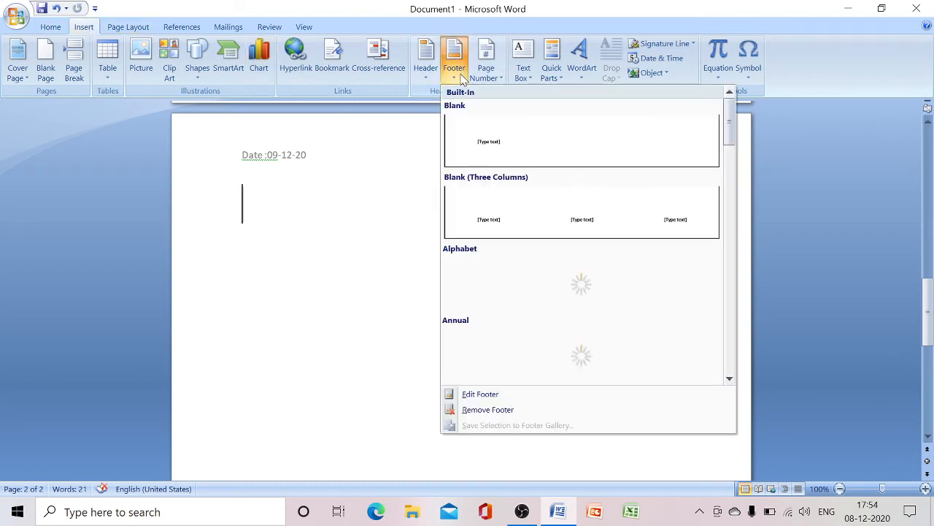
pyautogui.click(490, 137)
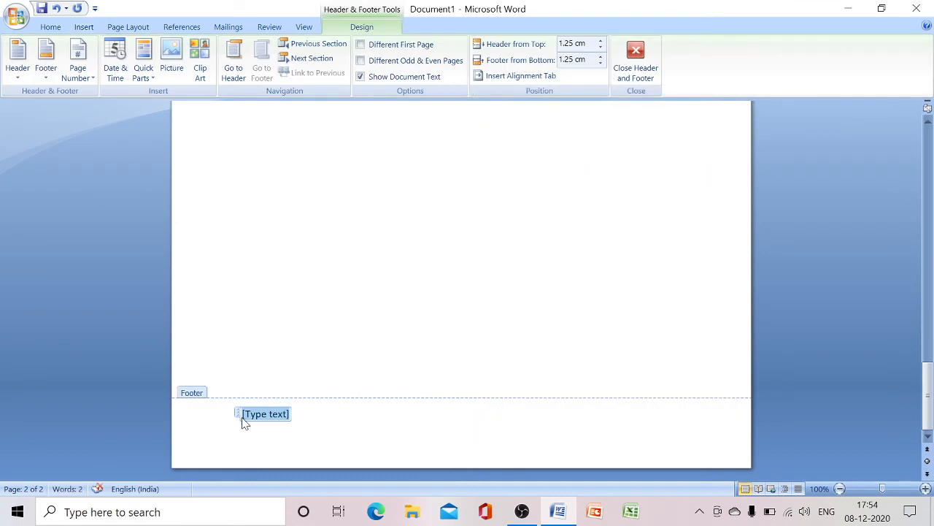
pyautogui.press('Delete')
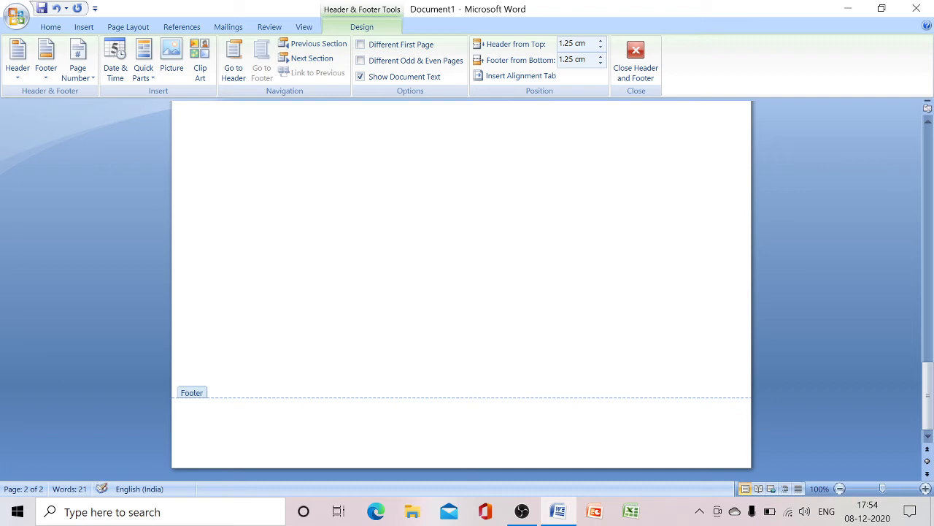
pyautogui.write('1')
pyautogui.click(634, 71)
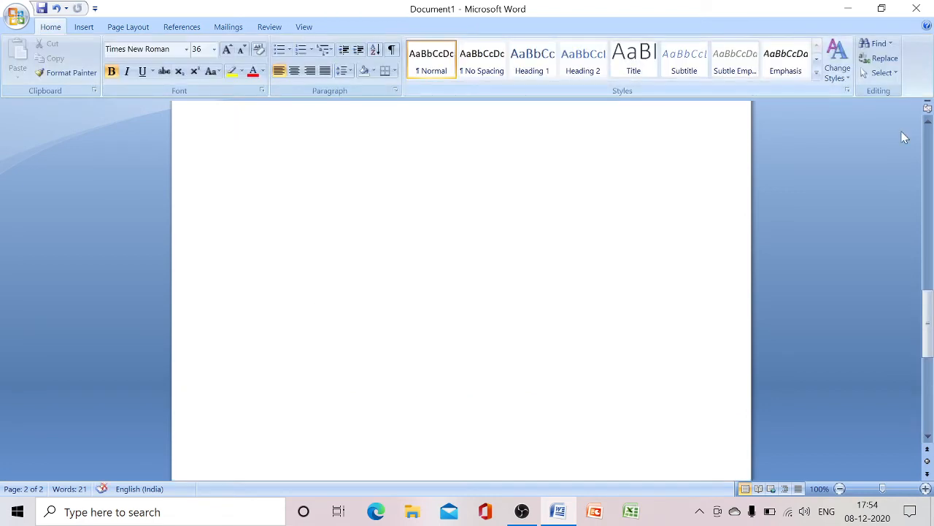
pyautogui.moveTo(930, 321); pyautogui.dragTo(929, 427)
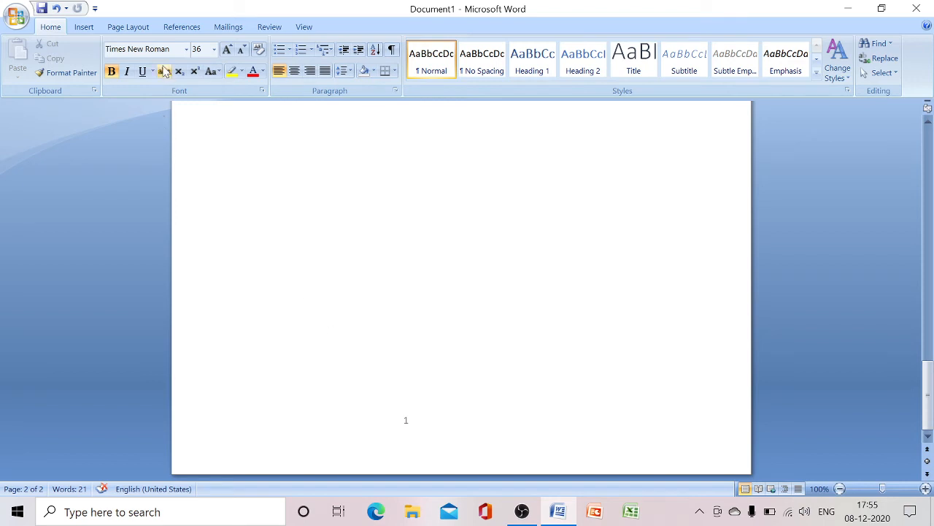
# Step: Insert a Plain Number 1 page number at the top of the page and return to the document body
pyautogui.click(84, 27)
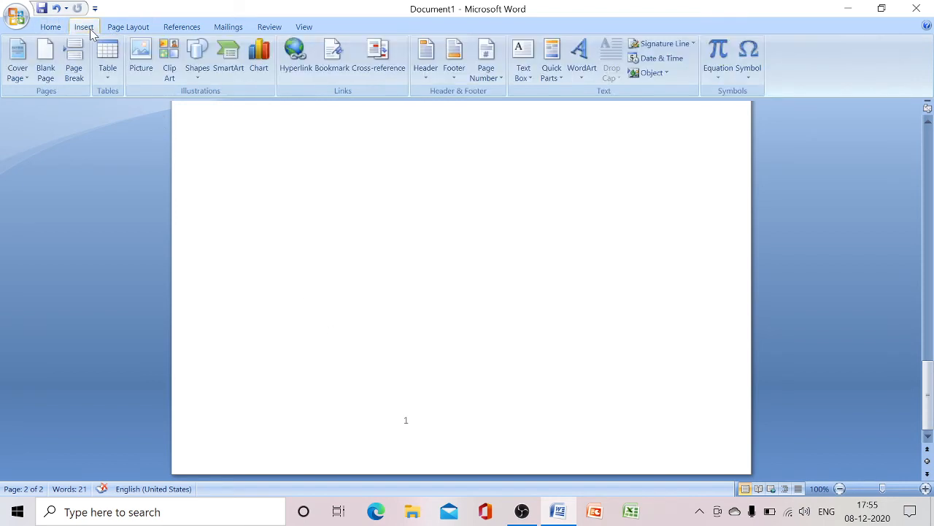
pyautogui.click(501, 83)
pyautogui.moveTo(510, 96)
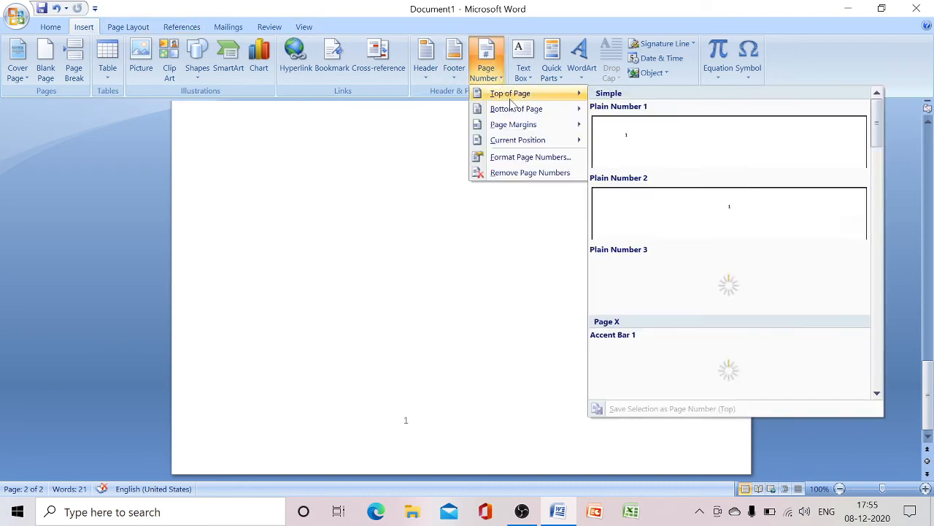
pyautogui.moveTo(515, 126)
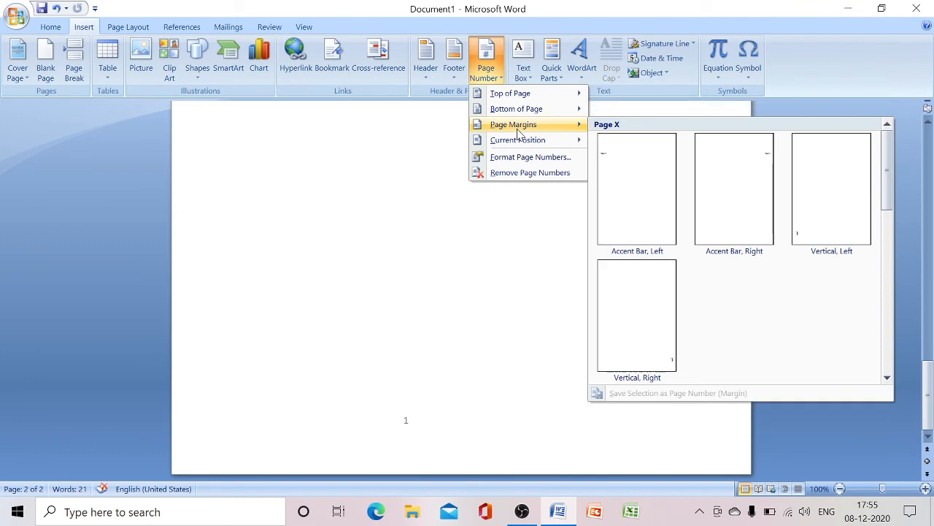
pyautogui.moveTo(520, 146)
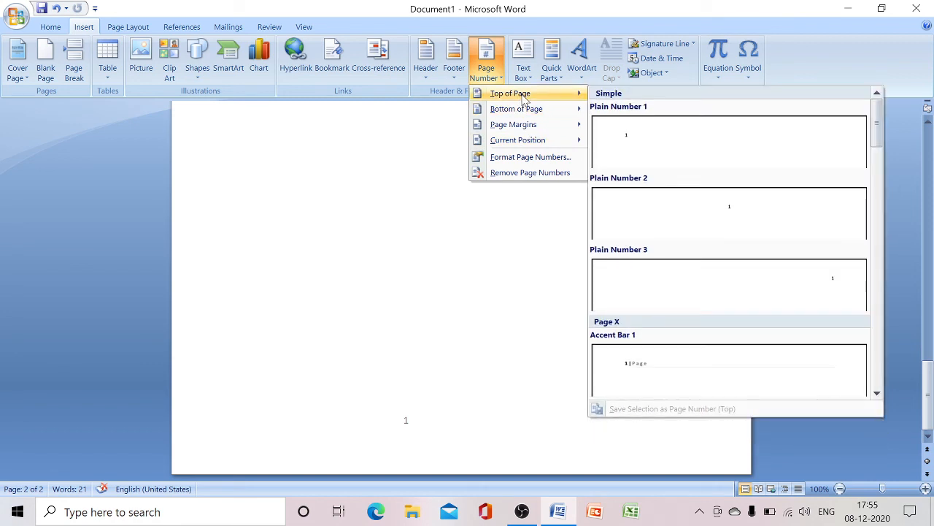
pyautogui.click(660, 136)
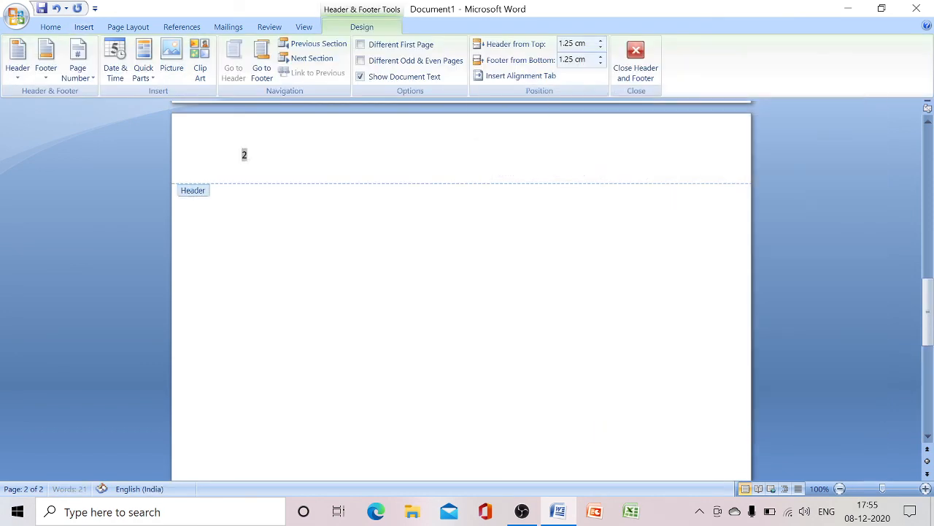
pyautogui.click(642, 58)
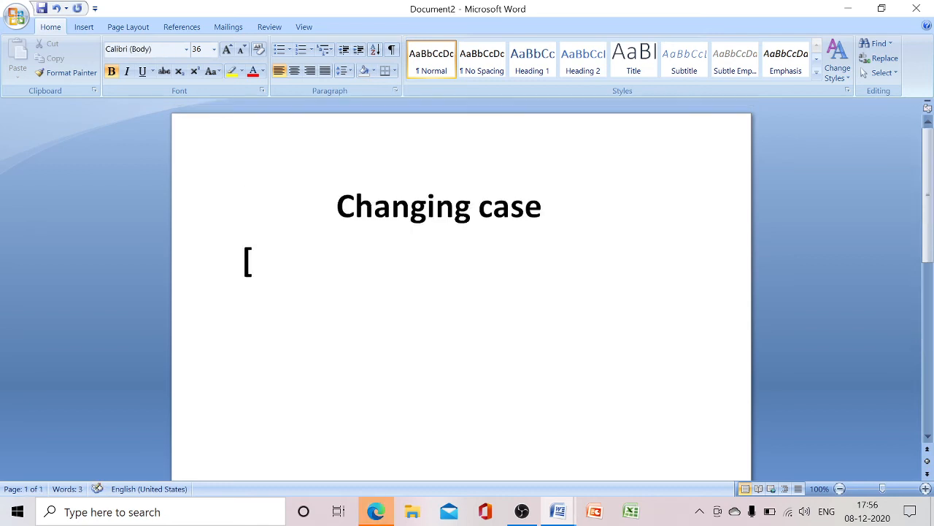
# Step: Remove the stray bracket below the heading and enter "Changing case" on that line
pyautogui.press('BackSpace')
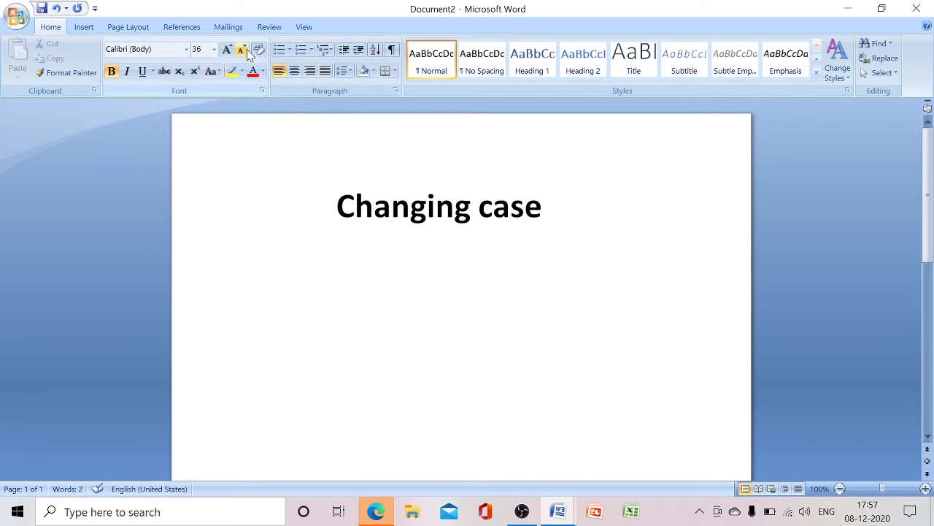
pyautogui.click(218, 72)
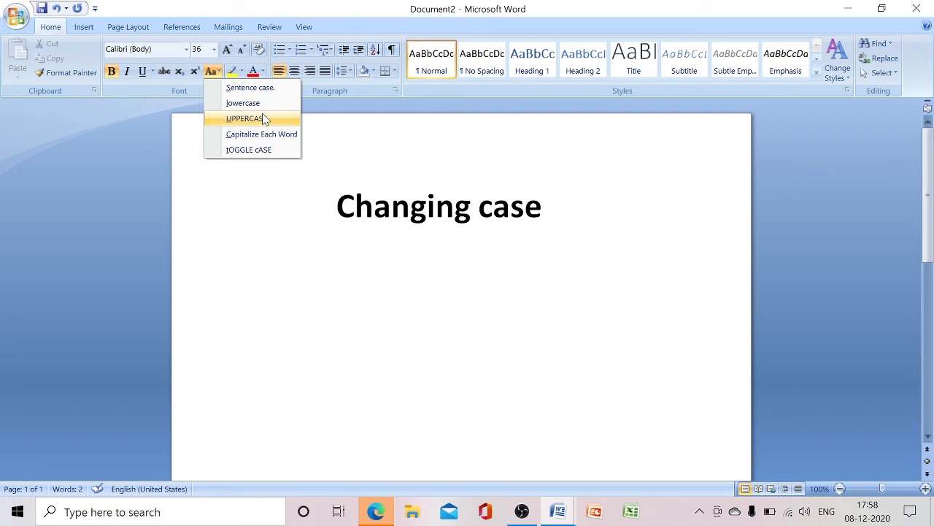
pyautogui.click(292, 257)
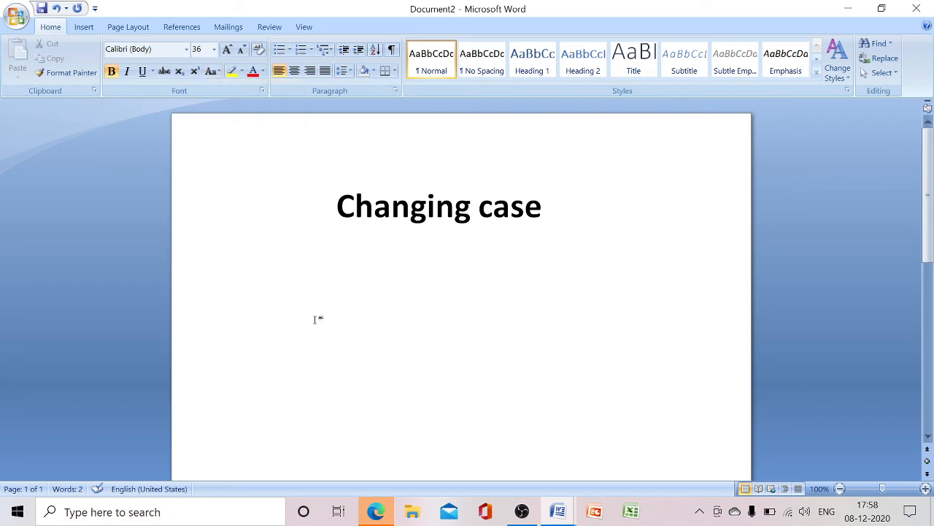
pyautogui.write('changin')
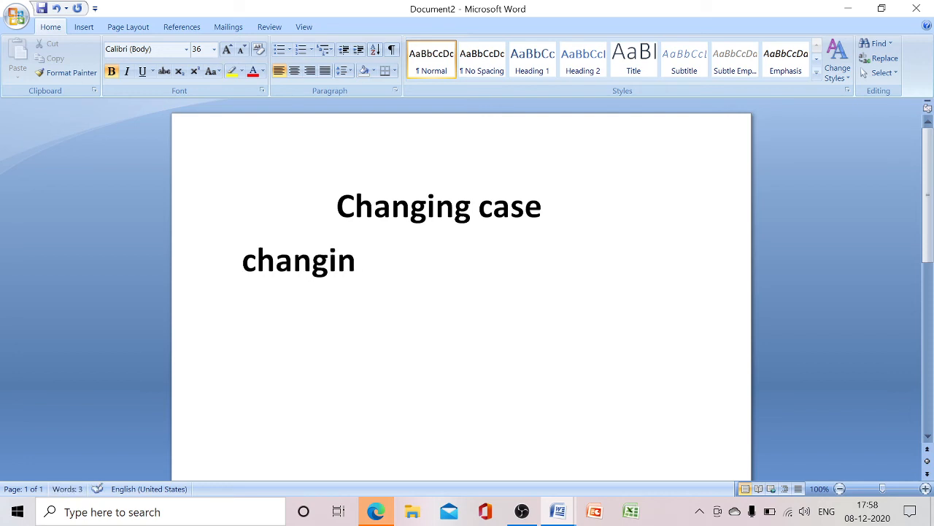
pyautogui.write('g cas')
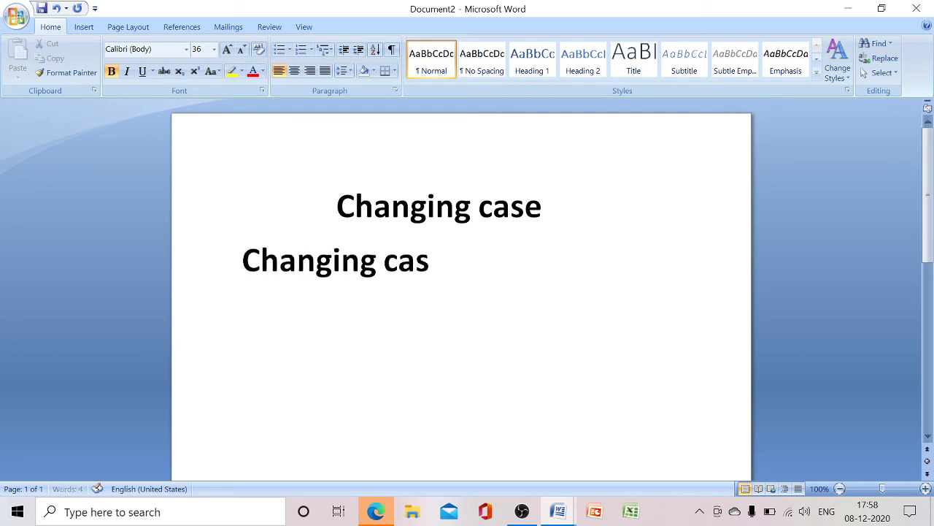
pyautogui.write('e')
# Step: Change the case of the "Changing case" line below the heading to lowercase
pyautogui.press('Home')
pyautogui.hotkey('ctrl', 'shift', 'Right')
pyautogui.hotkey('ctrl', 'shift', 'Right')
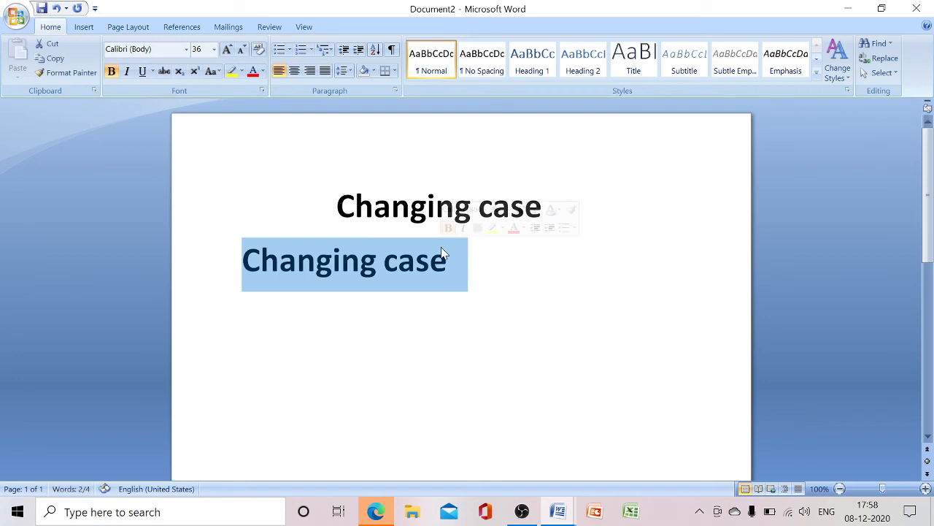
pyautogui.click(220, 72)
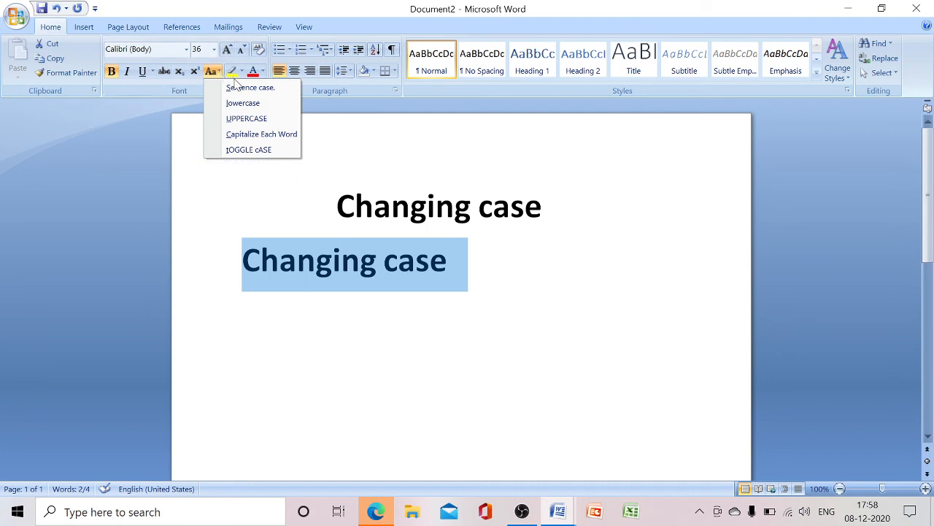
pyautogui.click(242, 104)
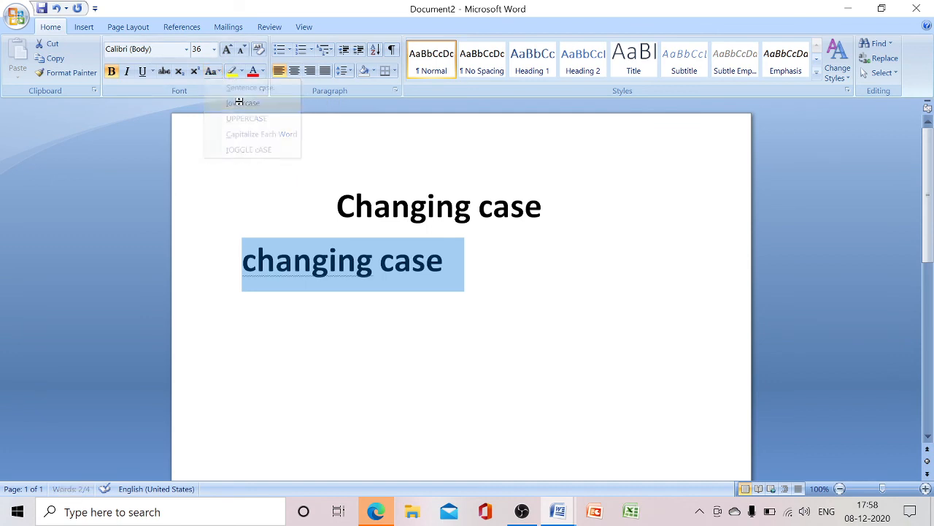
pyautogui.click(313, 317)
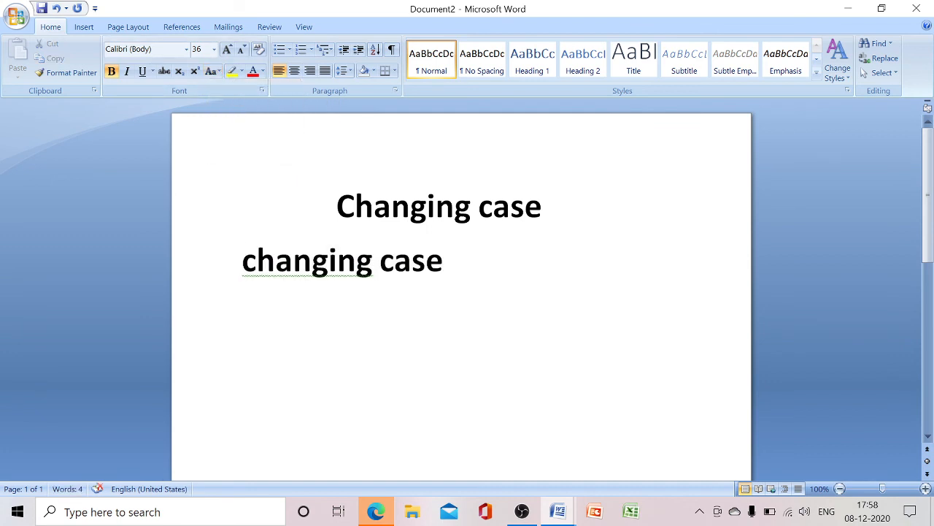
# Step: Convert the line below the heading to UPPERCASE
pyautogui.moveTo(242, 259); pyautogui.dragTo(475, 263)
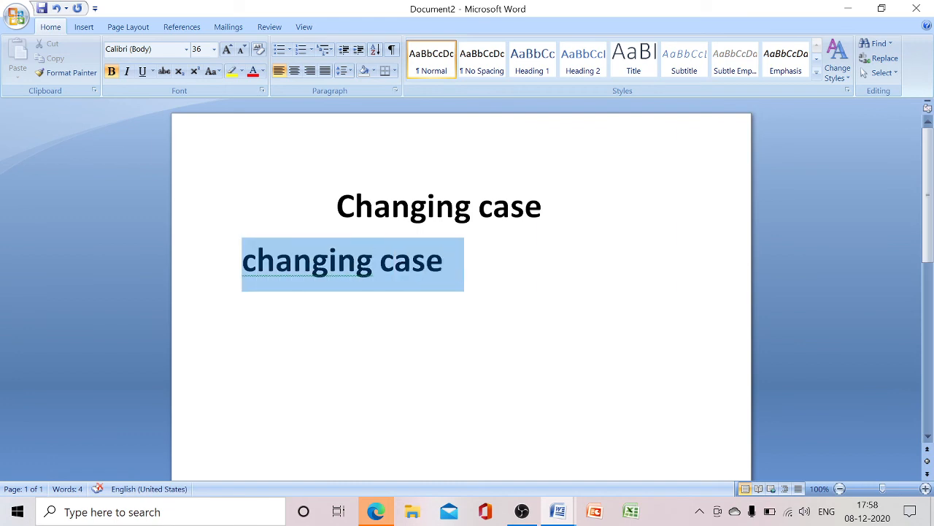
pyautogui.click(214, 71)
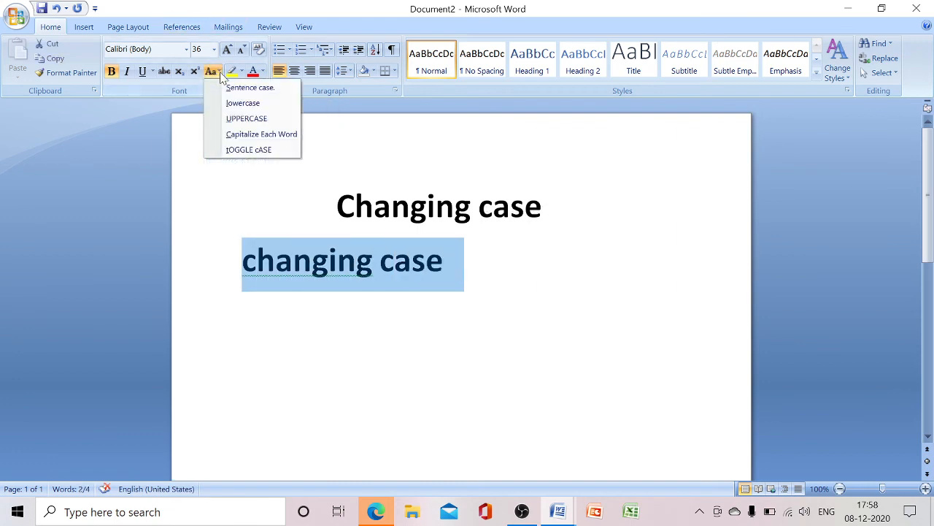
pyautogui.click(232, 118)
pyautogui.click(328, 343)
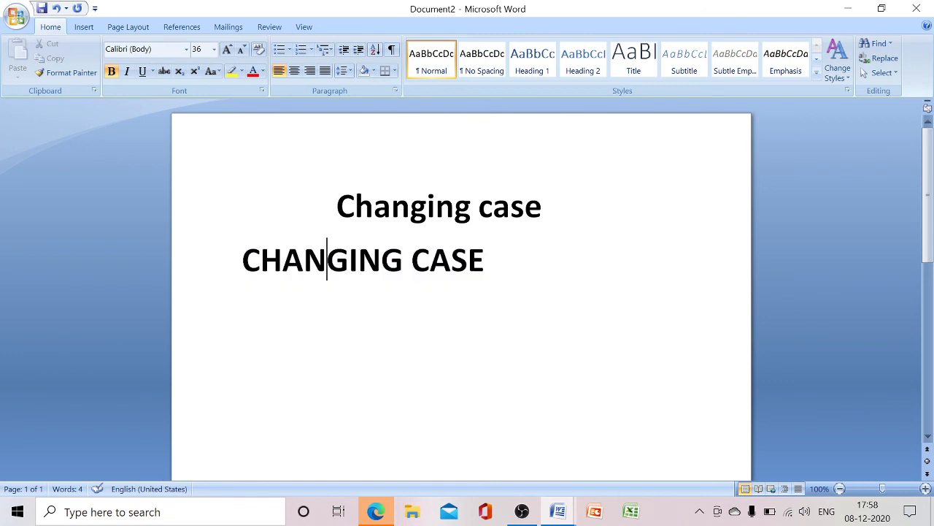
# Step: Apply Sentence case to the uppercase line below the heading
pyautogui.tripleClick(261, 261)
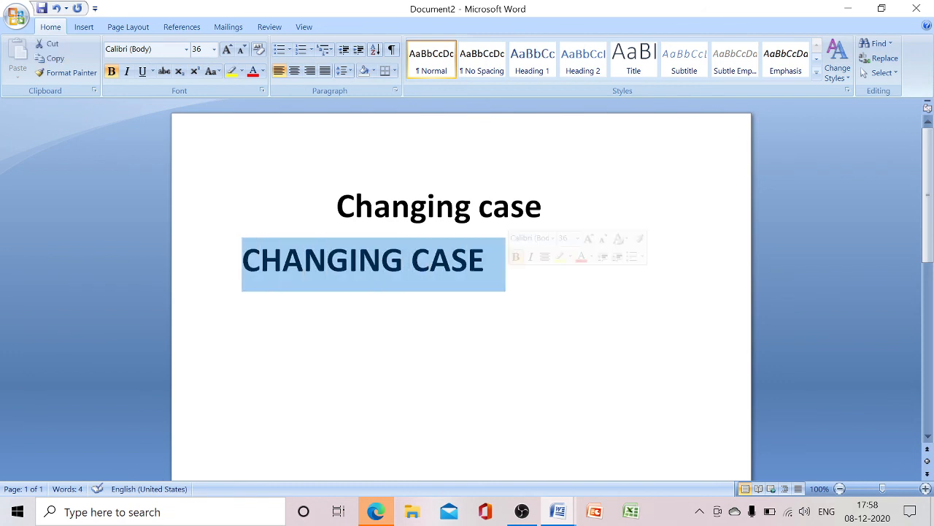
pyautogui.click(213, 71)
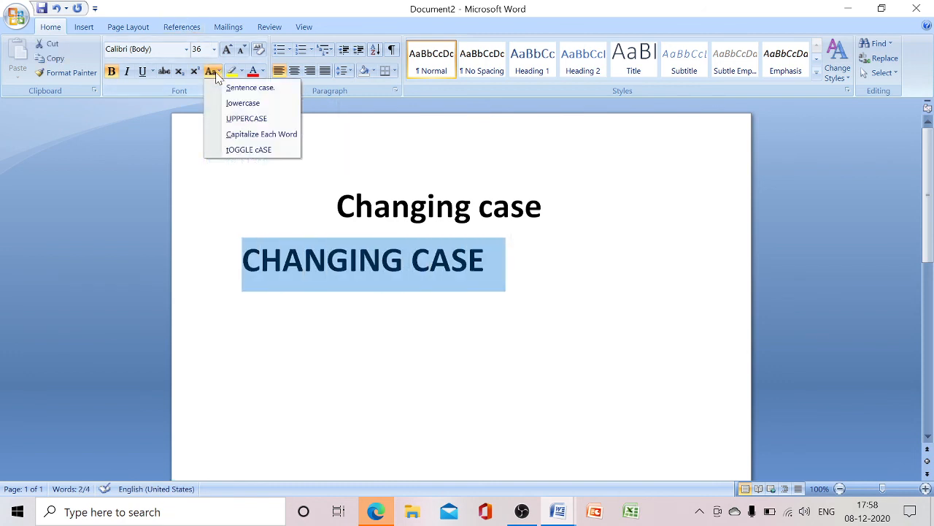
pyautogui.click(228, 89)
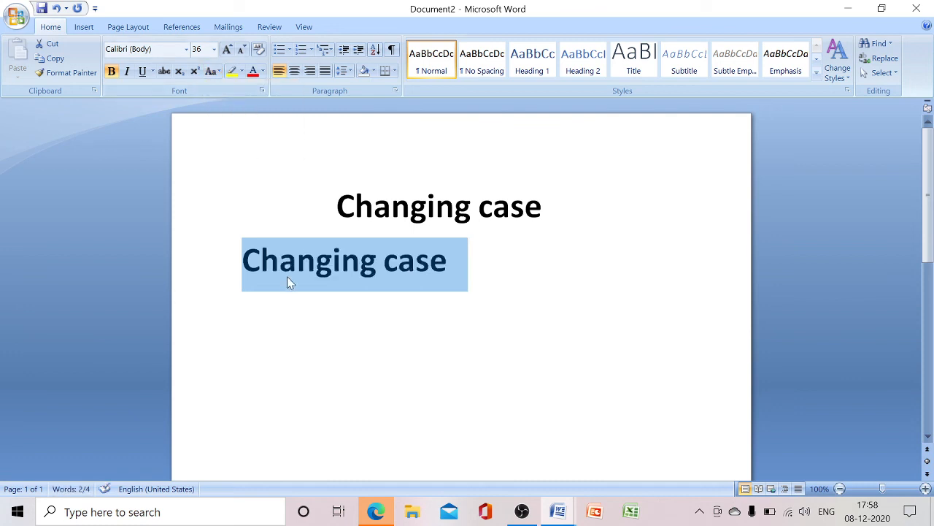
# Step: Apply Capitalize Each Word to the selected line and clear the selection
pyautogui.click(212, 71)
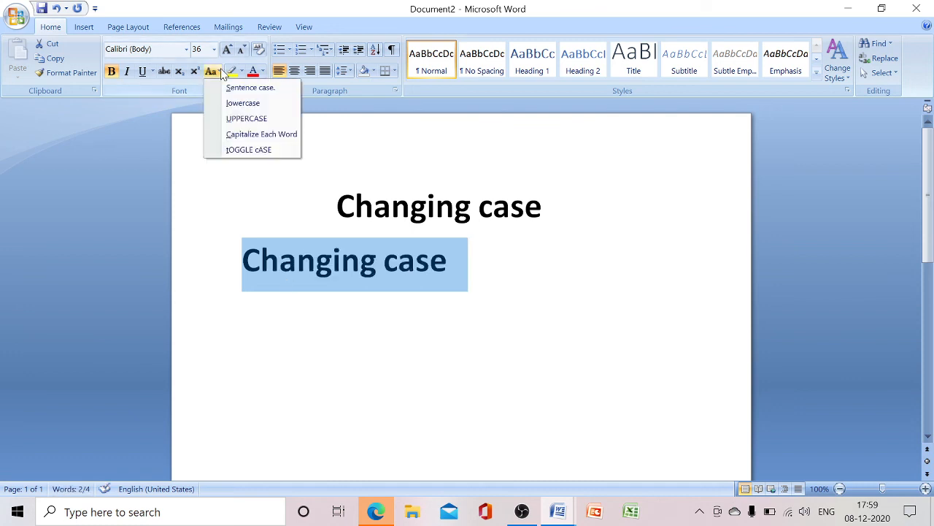
pyautogui.click(264, 138)
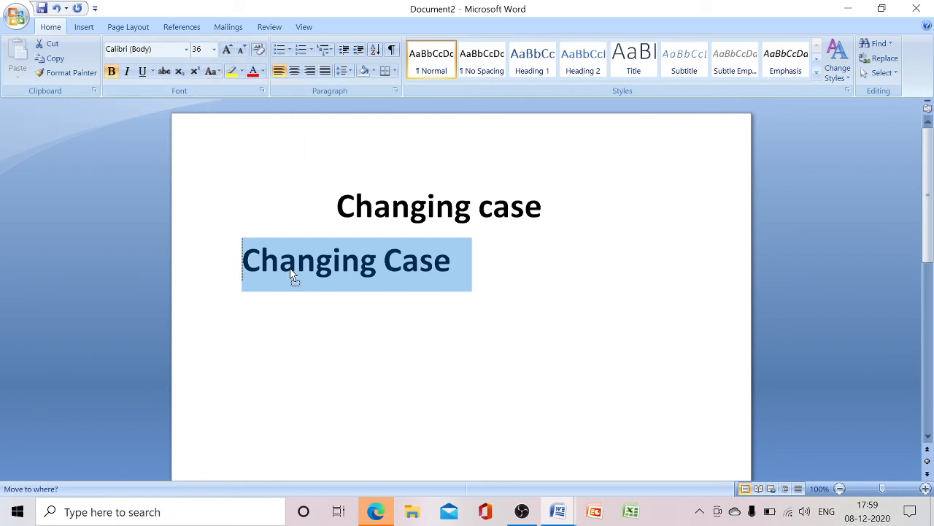
pyautogui.press('Down')
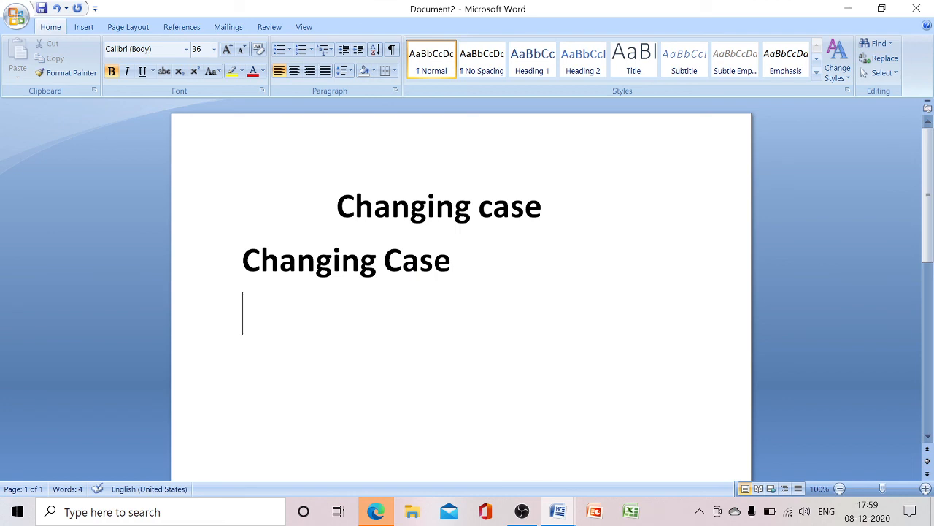
# Step: Apply tOGGLE cASE to the "Changing Case" line below the heading and clear the selection
pyautogui.moveTo(464, 262); pyautogui.dragTo(243, 247)
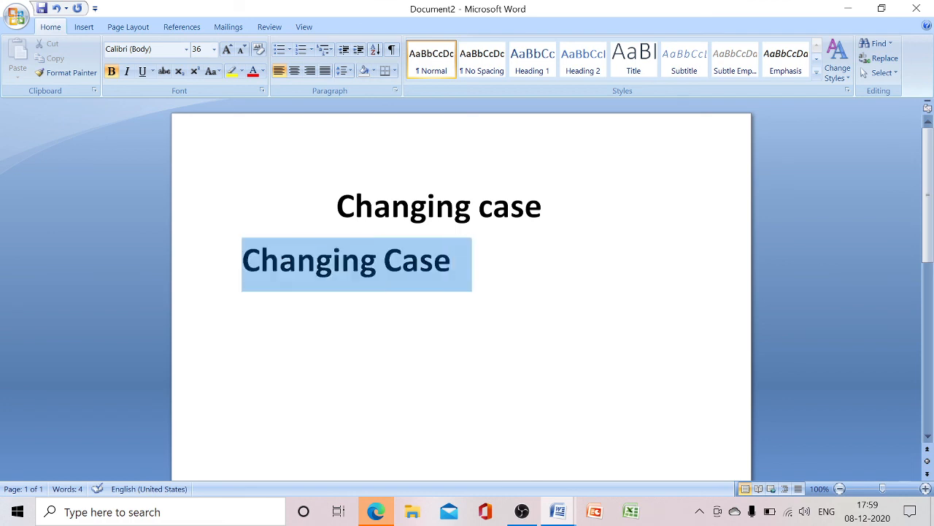
pyautogui.click(211, 71)
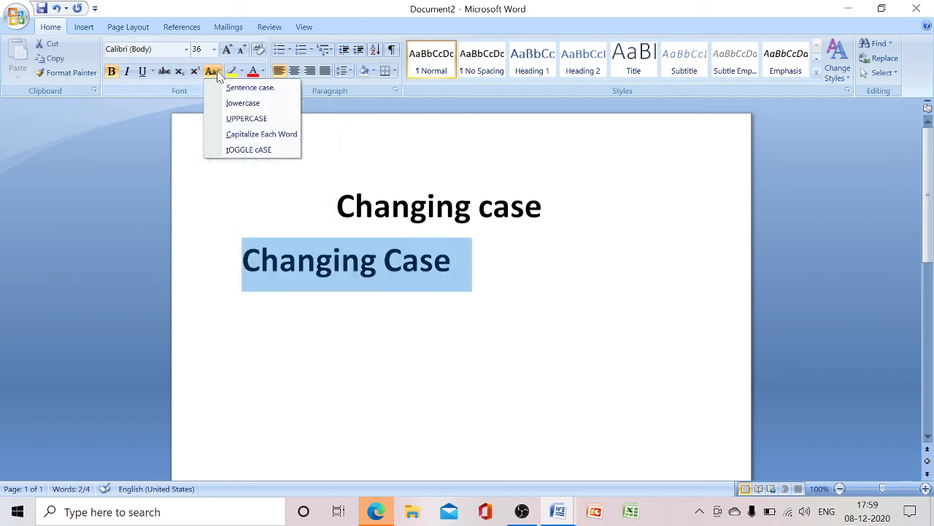
pyautogui.click(249, 152)
pyautogui.click(353, 313)
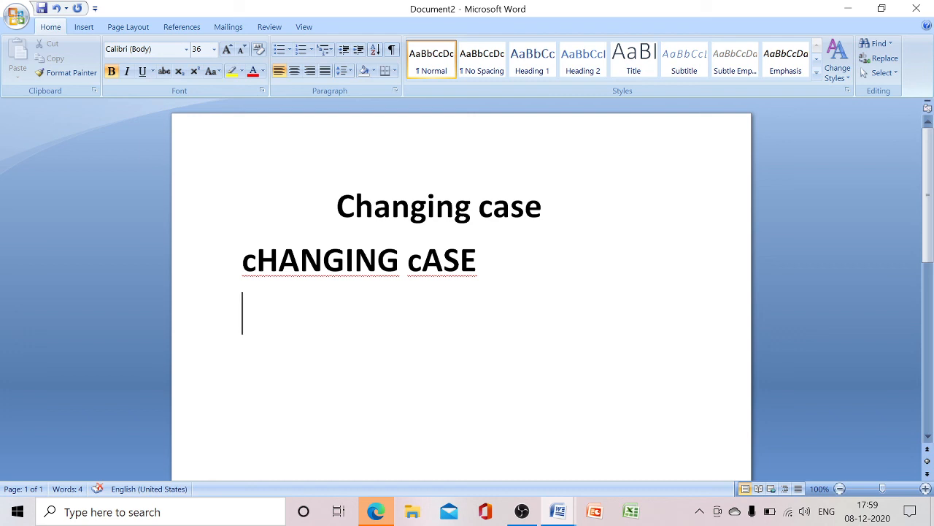
# Step: Delete the toggled-case line below the heading, keeping only the "Changing case" heading
pyautogui.press('BackSpace')
pyautogui.press('BackSpace')
pyautogui.press('BackSpace')
pyautogui.press('BackSpace')
pyautogui.press('BackSpace')
pyautogui.press('BackSpace')
pyautogui.press('BackSpace')
pyautogui.press('BackSpace')
pyautogui.press('BackSpace')
pyautogui.press('BackSpace')
pyautogui.press('BackSpace')
pyautogui.press('BackSpace')
pyautogui.press('BackSpace')
pyautogui.press('BackSpace')
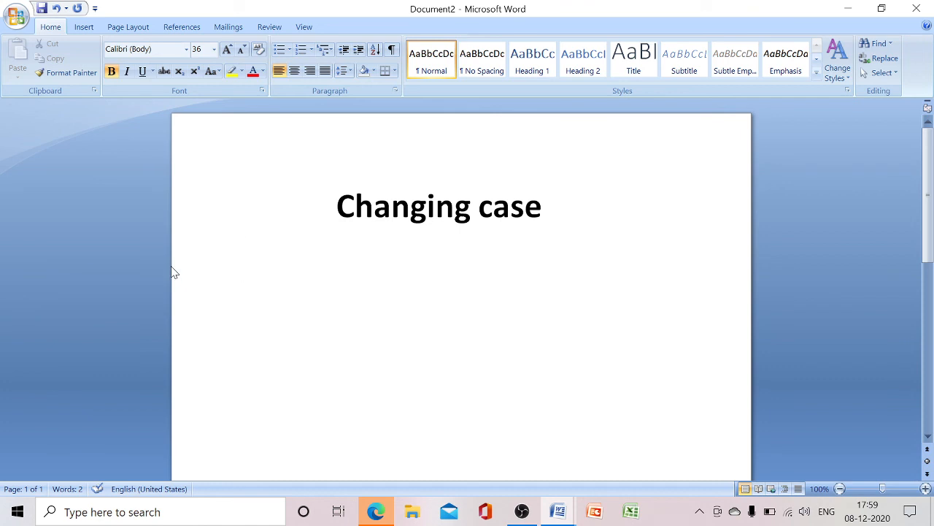
# Step: Add a Box page border in the double-line style to the whole document
pyautogui.click(129, 27)
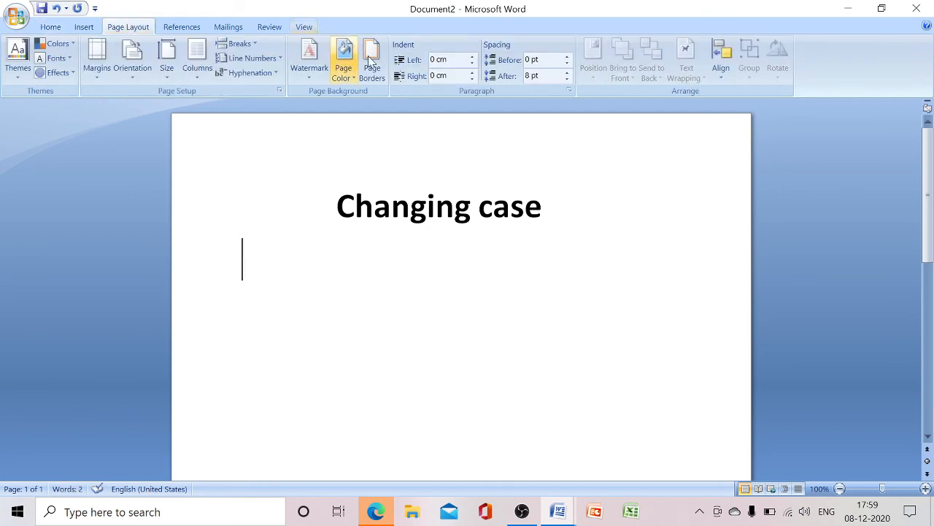
pyautogui.click(373, 77)
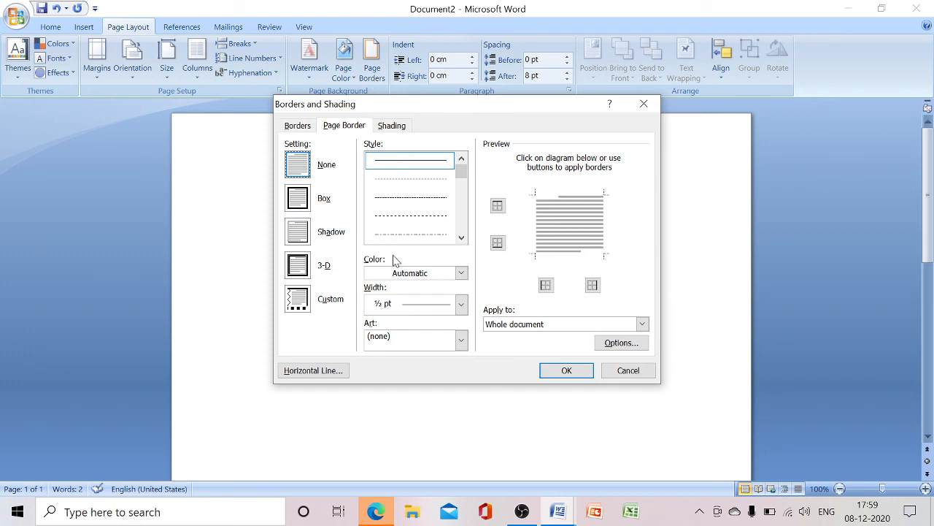
pyautogui.click(297, 203)
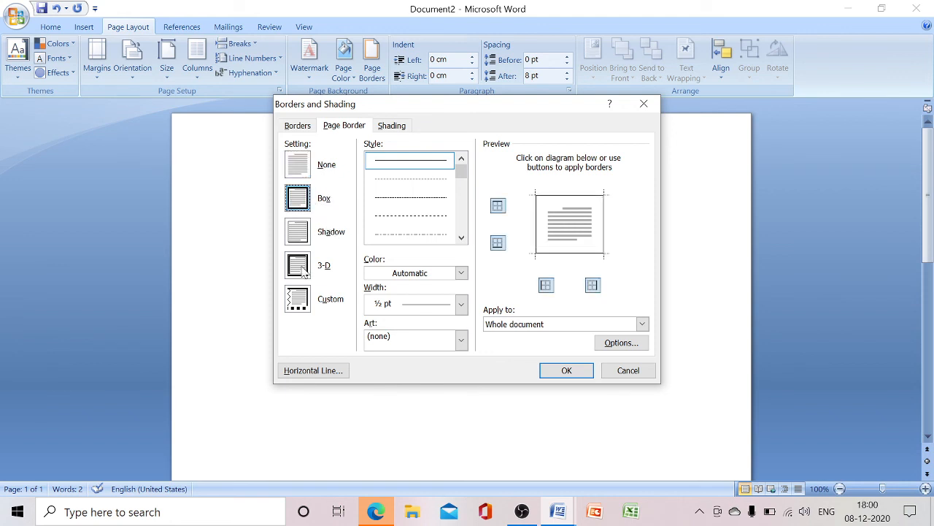
pyautogui.click(308, 171)
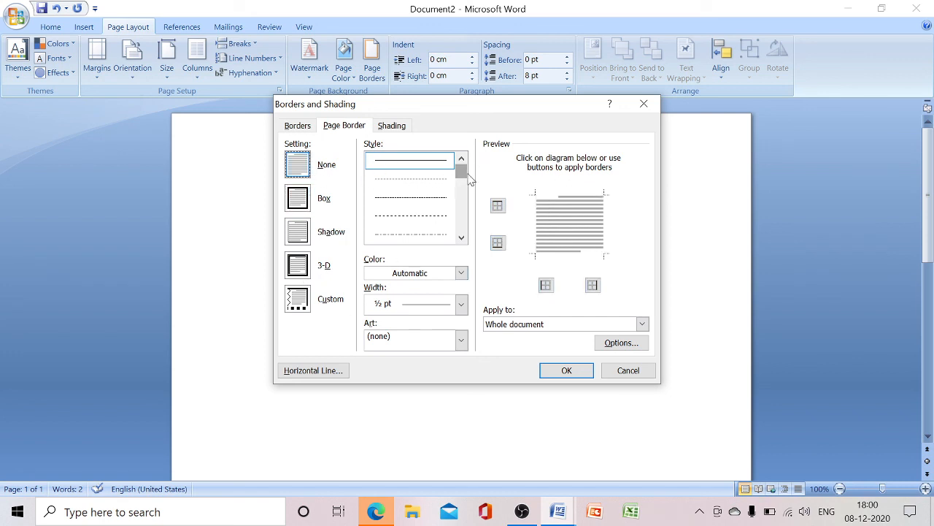
pyautogui.press('Down')
pyautogui.press('Down')
pyautogui.press('Down')
pyautogui.click(462, 238)
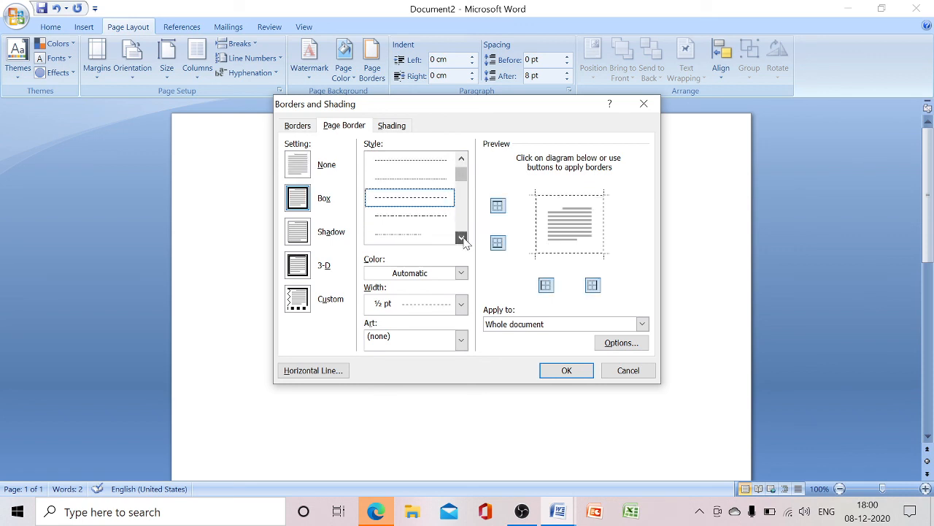
pyautogui.click(462, 238)
pyautogui.click(462, 238)
pyautogui.click(462, 238)
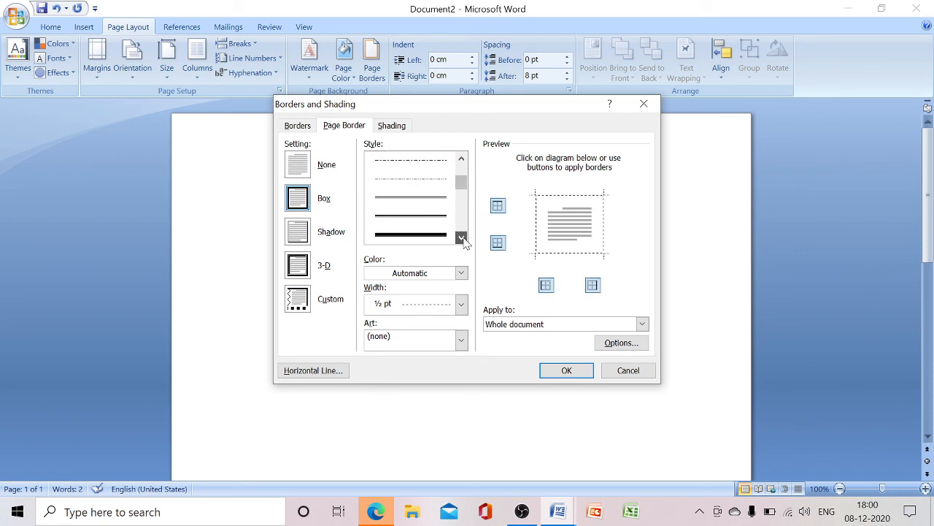
pyautogui.click(431, 203)
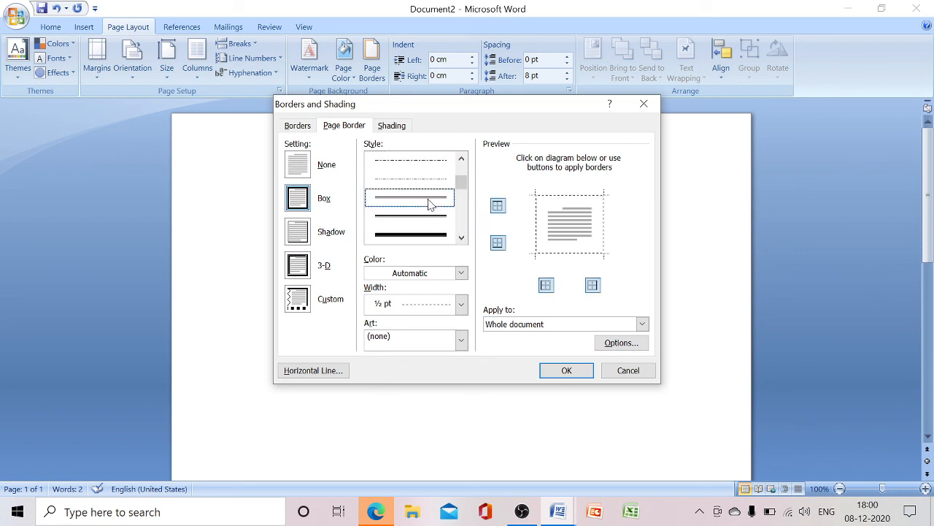
pyautogui.click(565, 371)
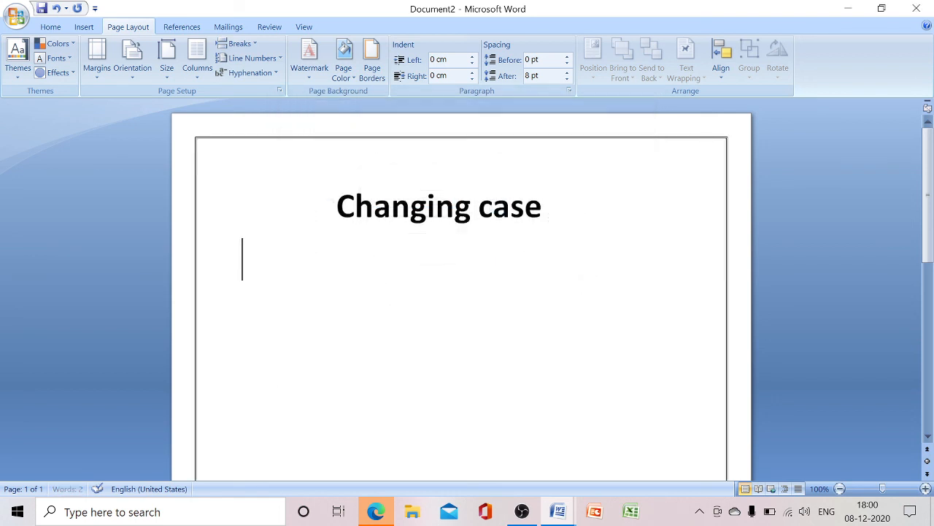